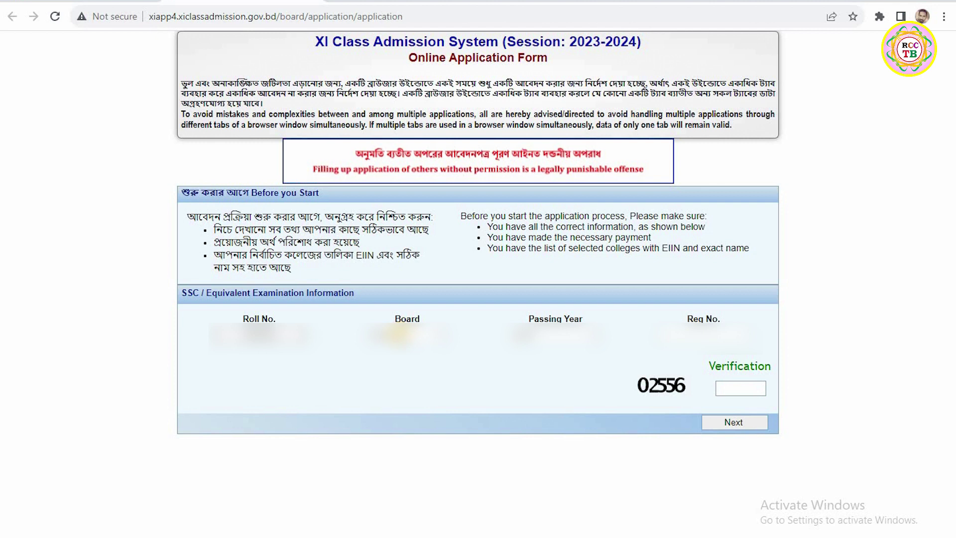
Step: Choose the SSC board and passing year 2023, enter the verification code, and continue
{"action": "left_click", "coordinate": [403, 335]}
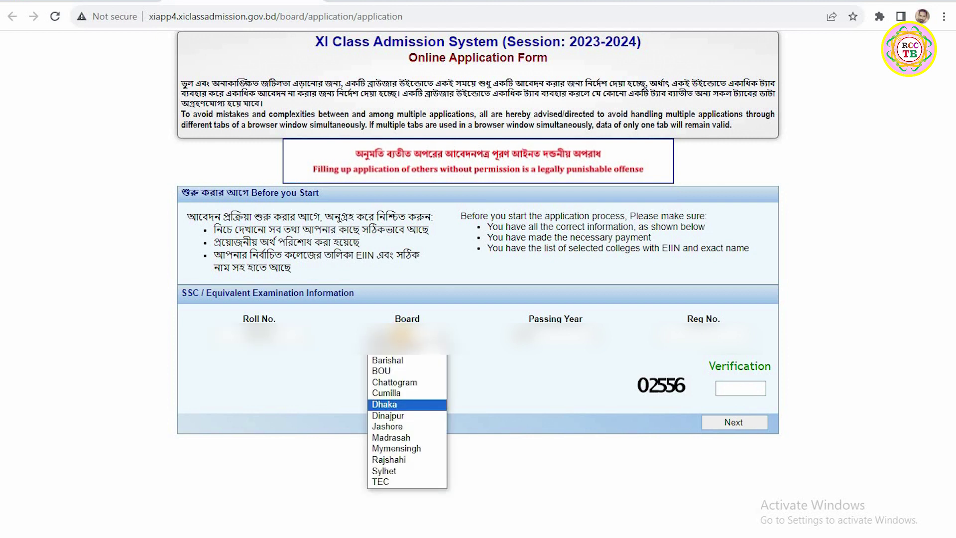
{"action": "left_click", "coordinate": [401, 337]}
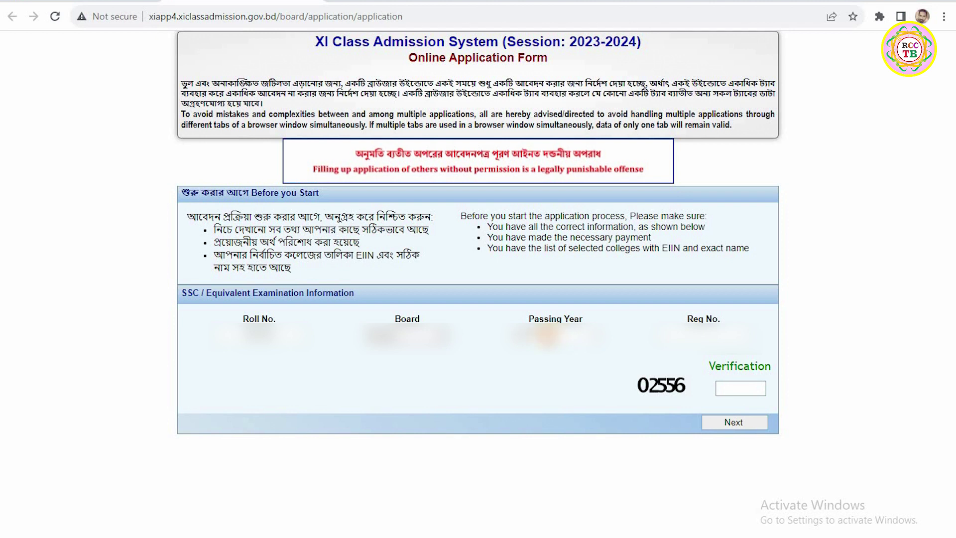
{"action": "left_click", "coordinate": [546, 336]}
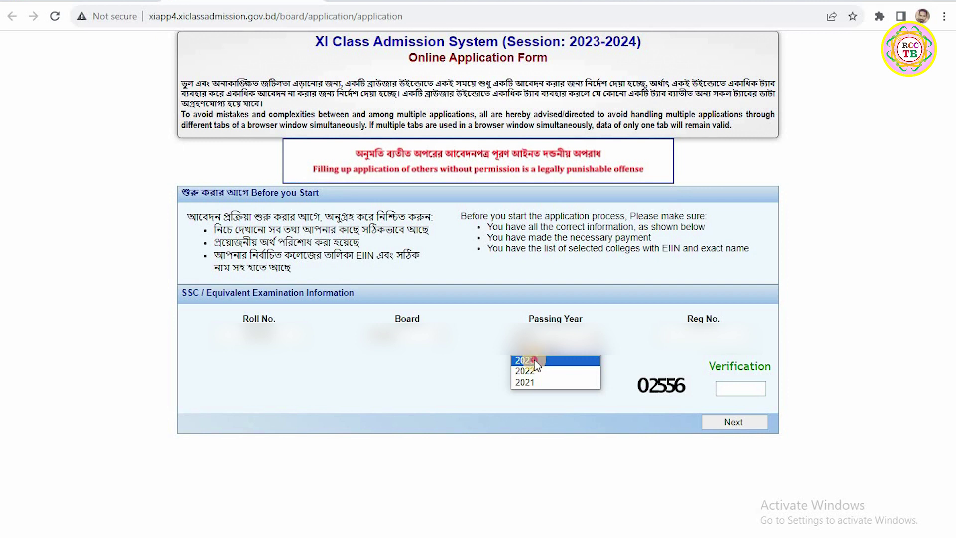
{"action": "left_click", "coordinate": [533, 361]}
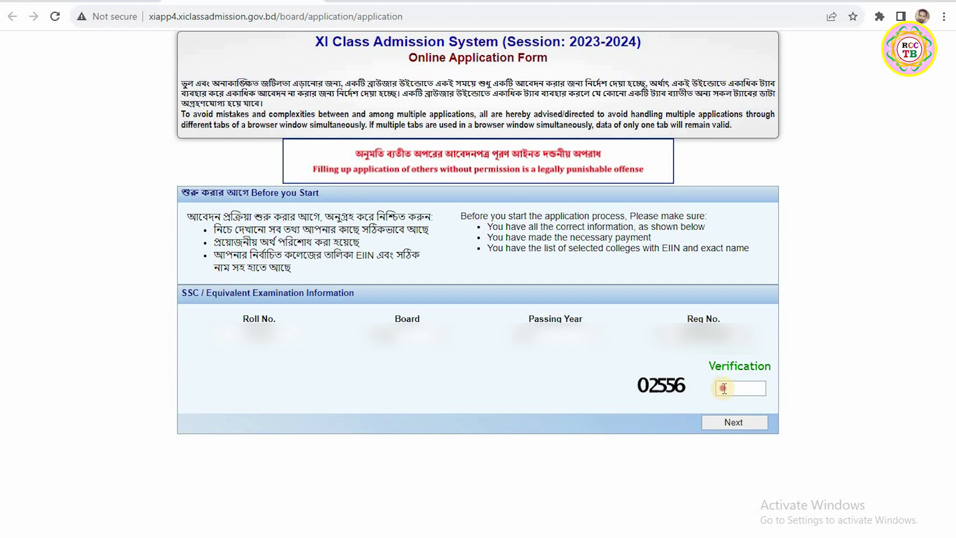
{"action": "left_click", "coordinate": [723, 388]}
{"action": "type", "text": "02556"}
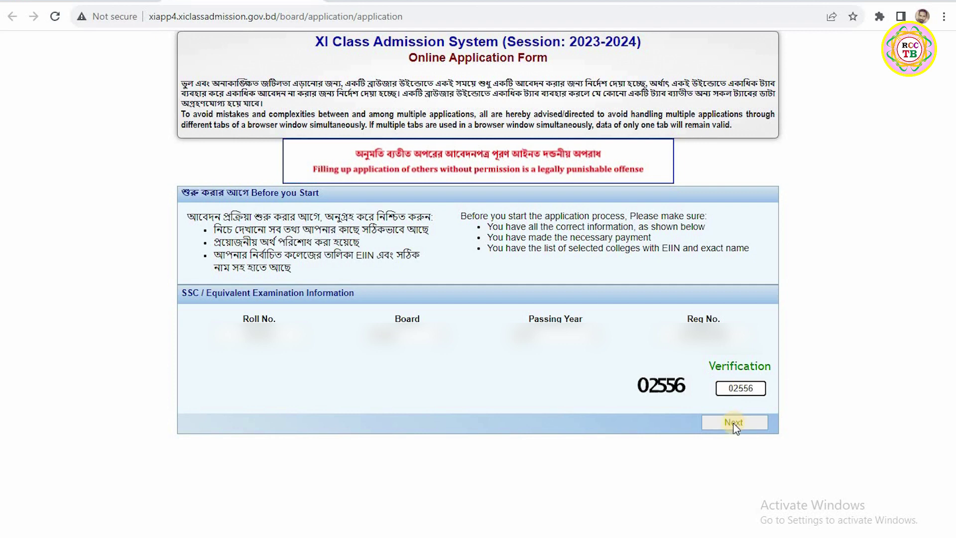
{"action": "left_click", "coordinate": [732, 423]}
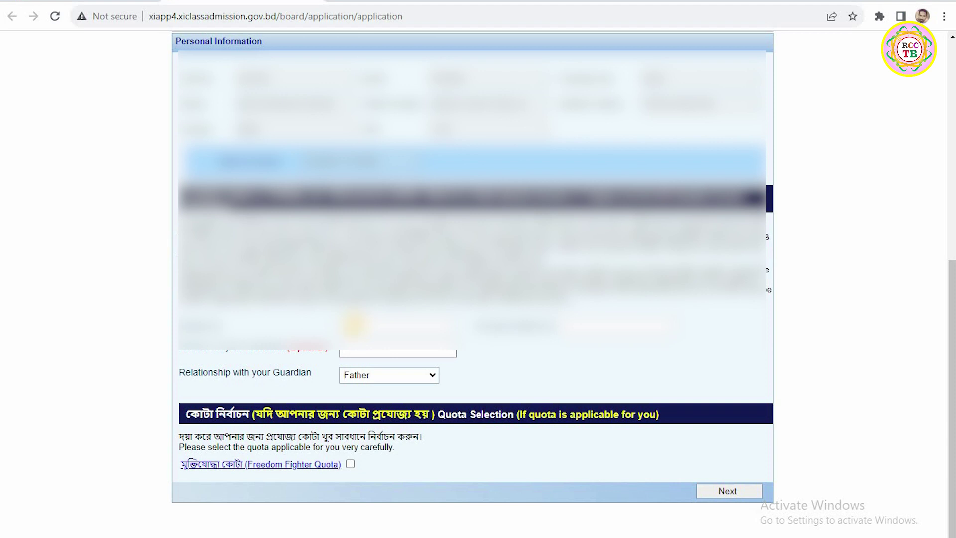
Step: Keep Father as the guardian relationship and tick the Freedom Fighter Quota checkbox
{"action": "left_click", "coordinate": [354, 326]}
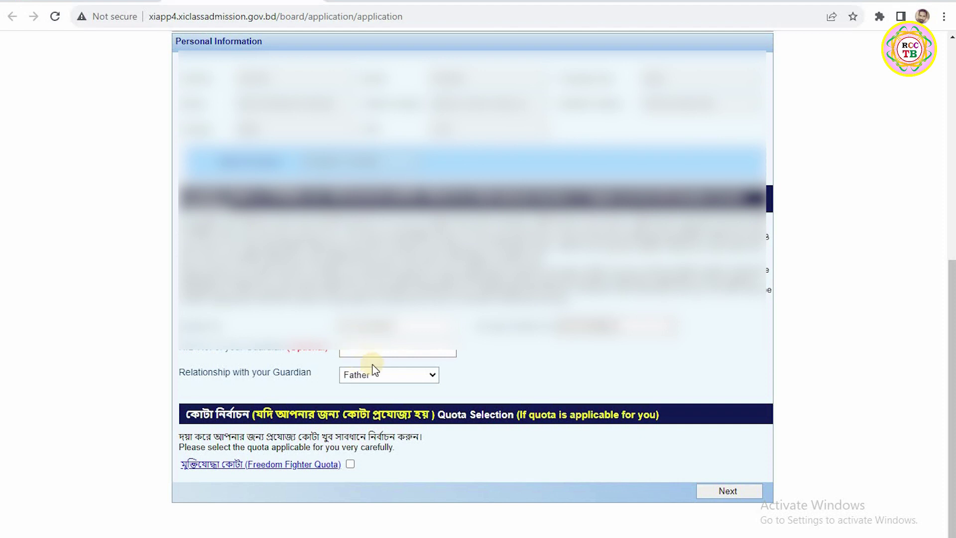
{"action": "left_click", "coordinate": [362, 376]}
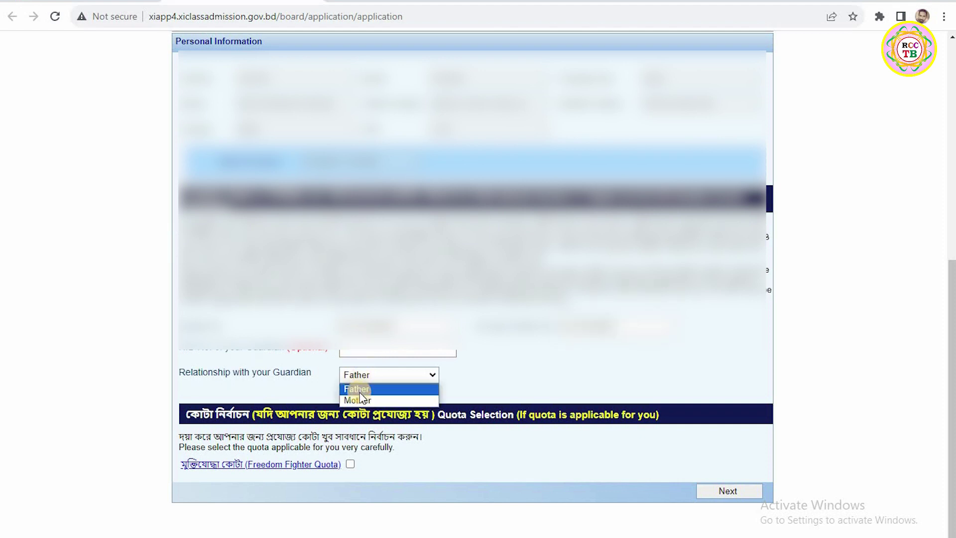
{"action": "left_click", "coordinate": [454, 368]}
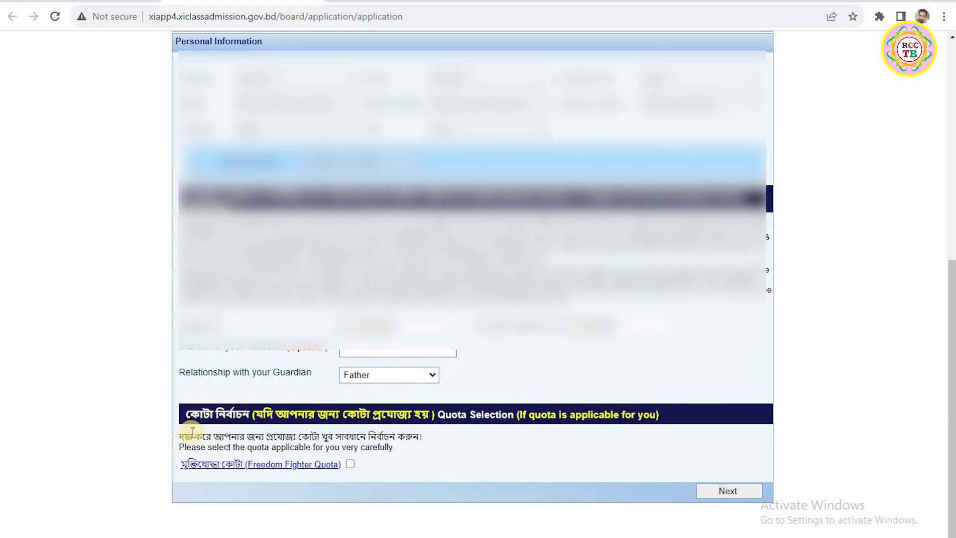
{"action": "left_click", "coordinate": [350, 464]}
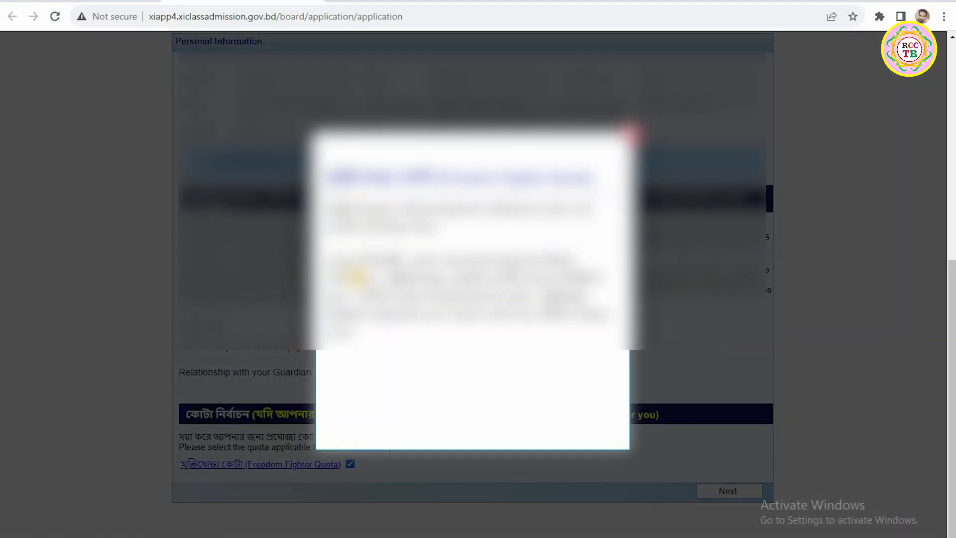
Step: Close the quota notice, leaving the Freedom Fighter Quota unticked
{"action": "left_click", "coordinate": [631, 133]}
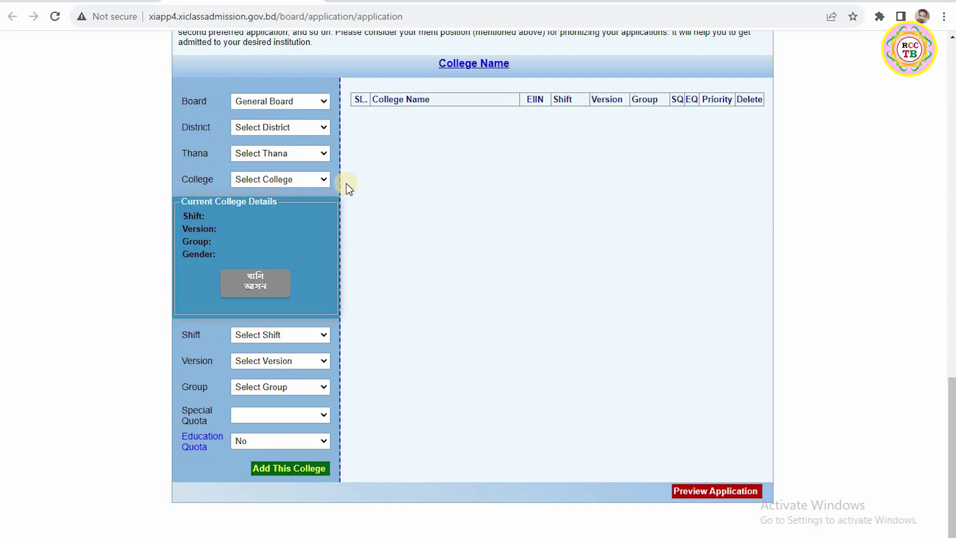
Step: Select General Board, Manikganj district, Harirampur thana and M. A. ROUF COLLEGE, KOURI
{"action": "left_click", "coordinate": [254, 102]}
{"action": "left_click", "coordinate": [244, 126]}
{"action": "left_click", "coordinate": [249, 127]}
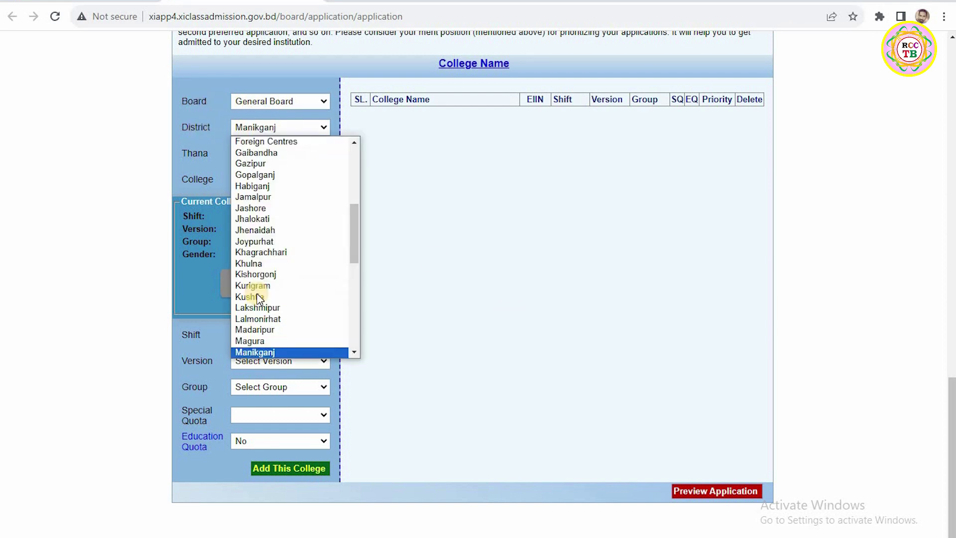
{"action": "left_click", "coordinate": [255, 352]}
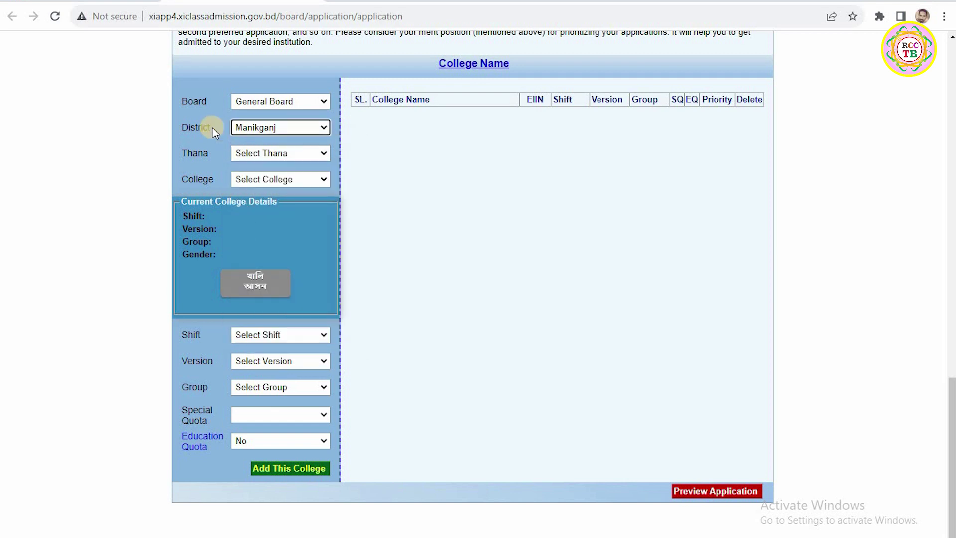
{"action": "left_click", "coordinate": [255, 152]}
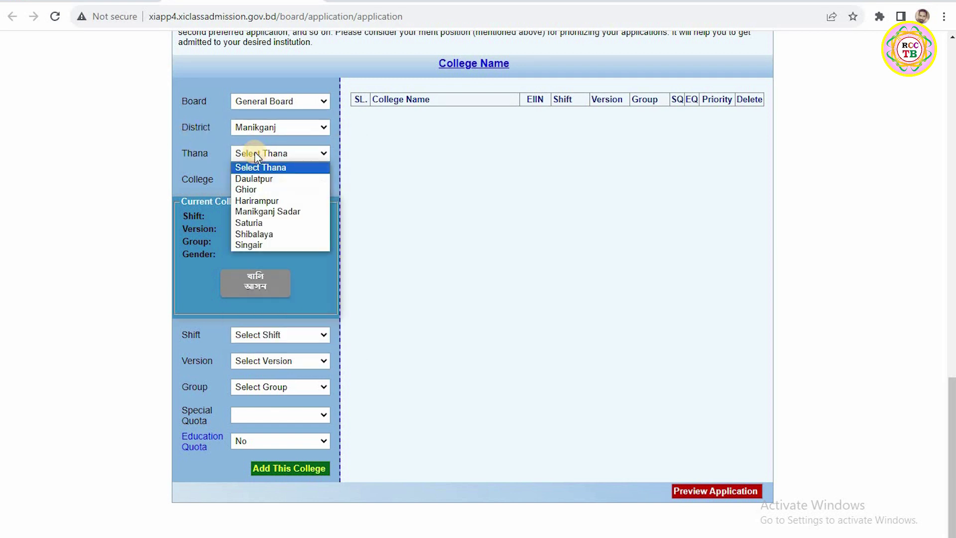
{"action": "left_click", "coordinate": [253, 200]}
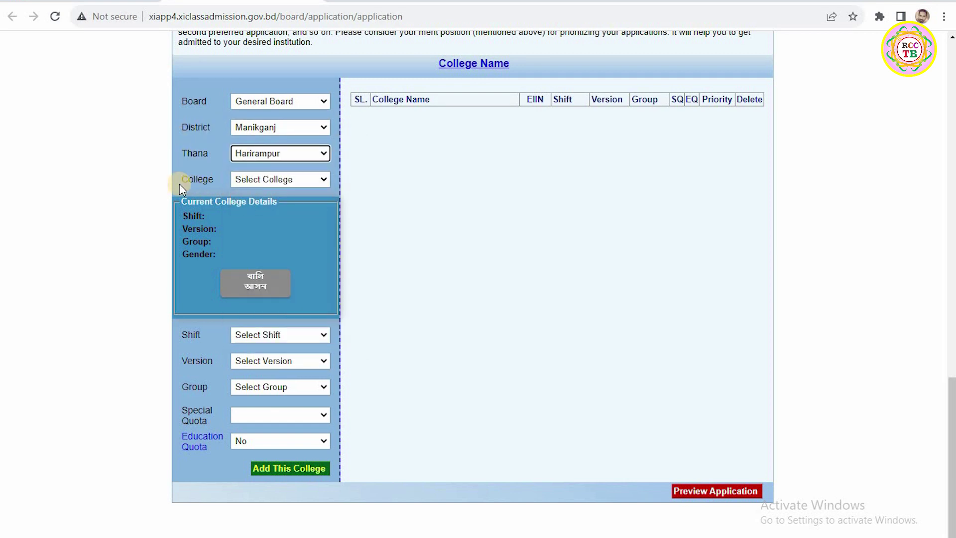
{"action": "left_click", "coordinate": [256, 180]}
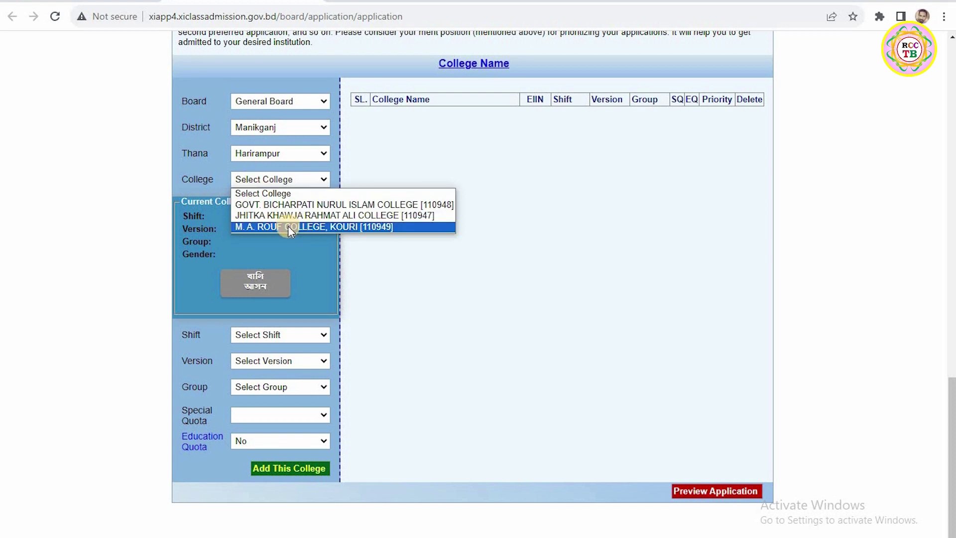
{"action": "left_click", "coordinate": [254, 227]}
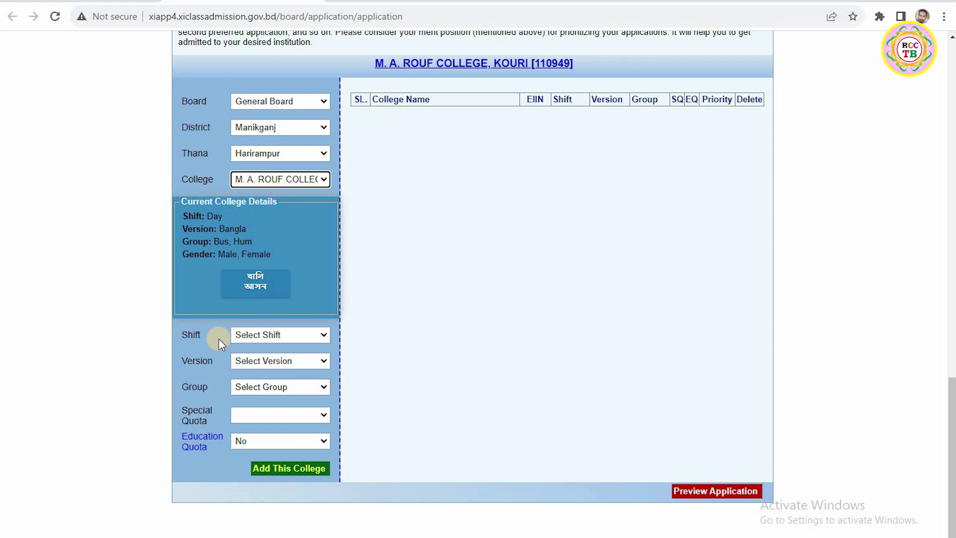
Step: Set Day shift, Bangla version and Humanities group, then add it as priority 1
{"action": "left_click", "coordinate": [264, 335]}
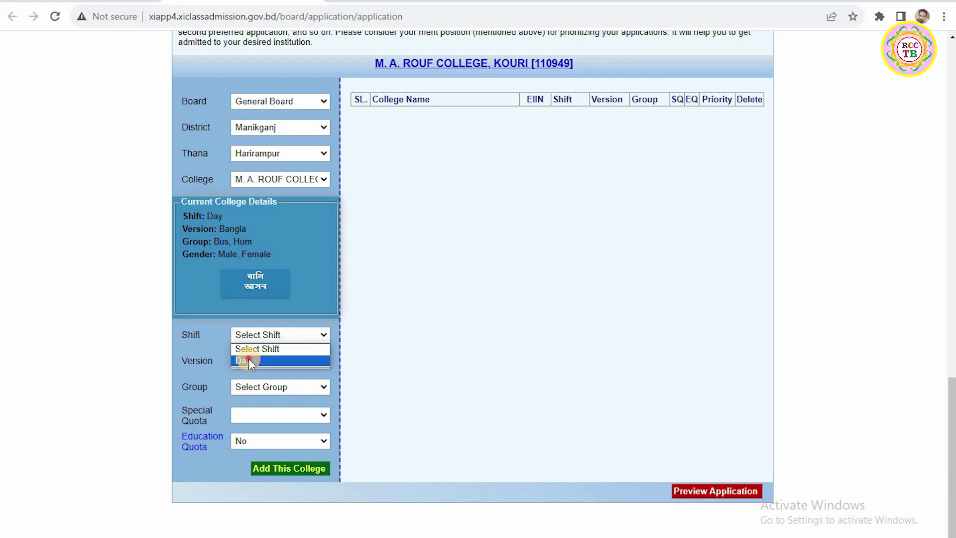
{"action": "left_click", "coordinate": [249, 361]}
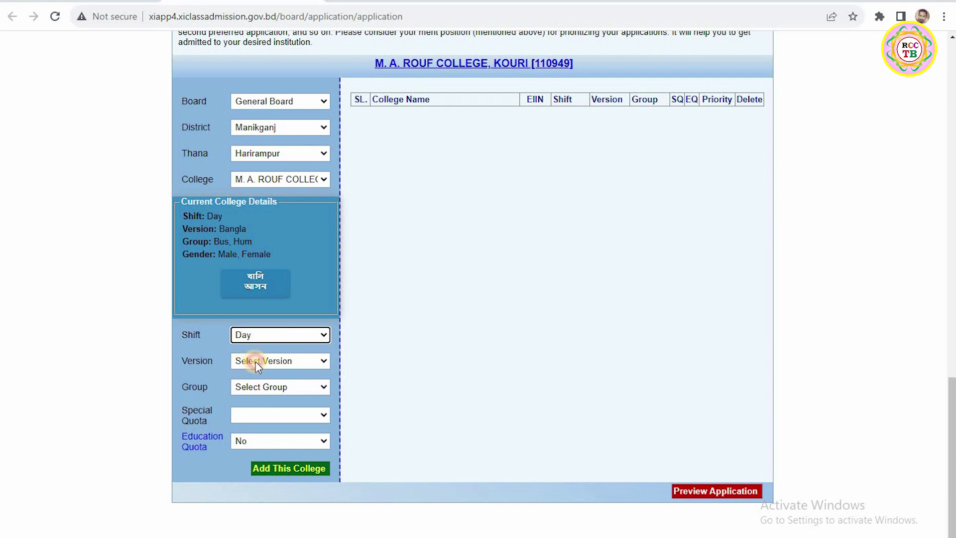
{"action": "left_click", "coordinate": [257, 363]}
{"action": "left_click", "coordinate": [252, 385]}
{"action": "left_click", "coordinate": [253, 386]}
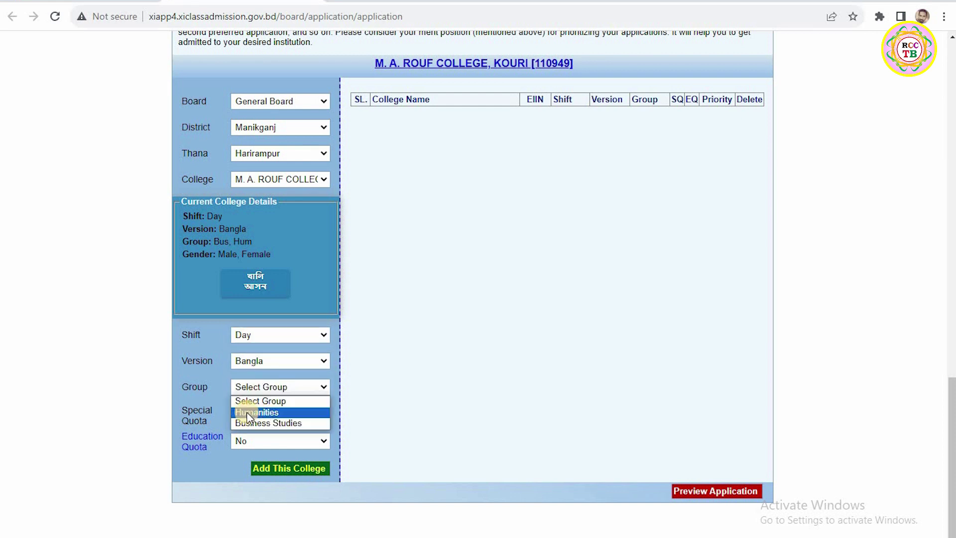
{"action": "left_click", "coordinate": [254, 413]}
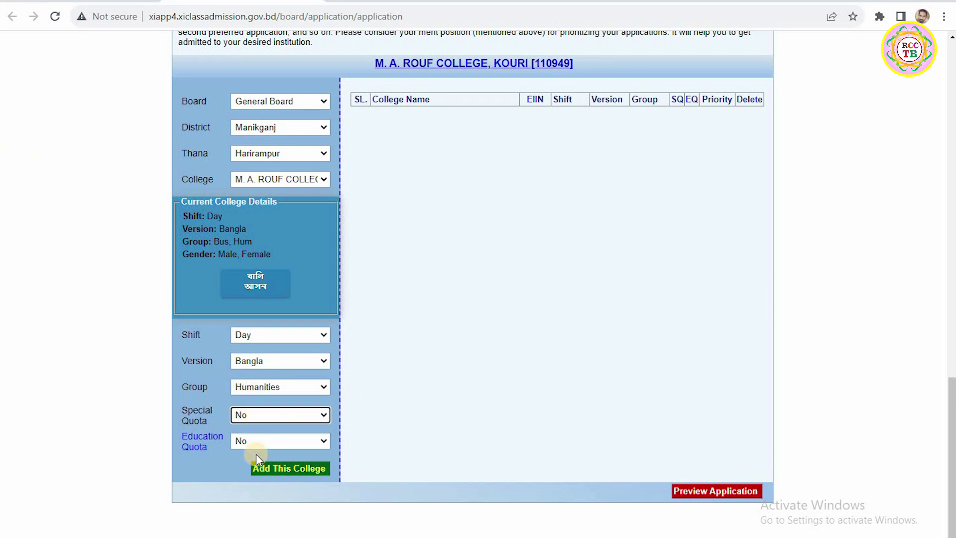
{"action": "left_click", "coordinate": [277, 470]}
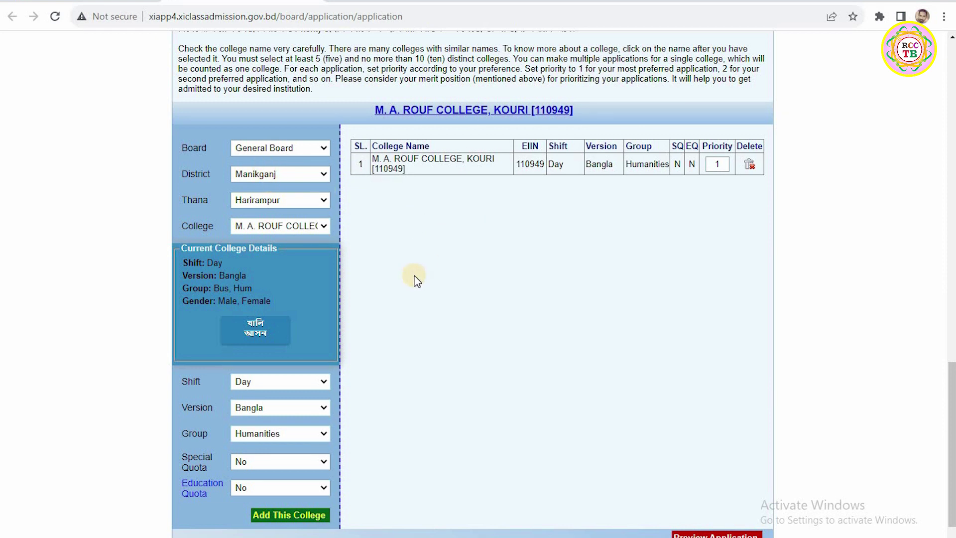
Step: Switch the thana to Manikganj Sadar and pick GOVT. DEBENDRA COLLEGE
{"action": "left_click", "coordinate": [251, 202]}
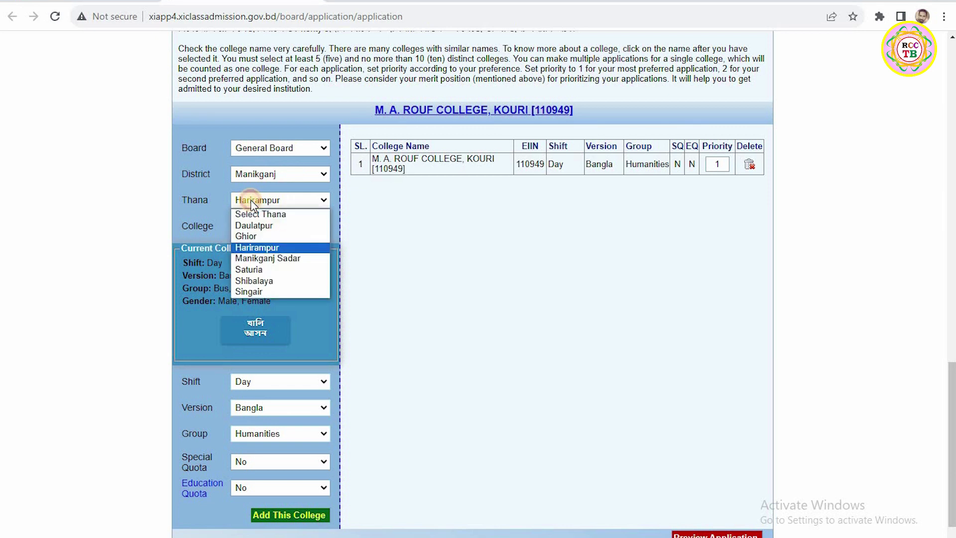
{"action": "left_click", "coordinate": [252, 259]}
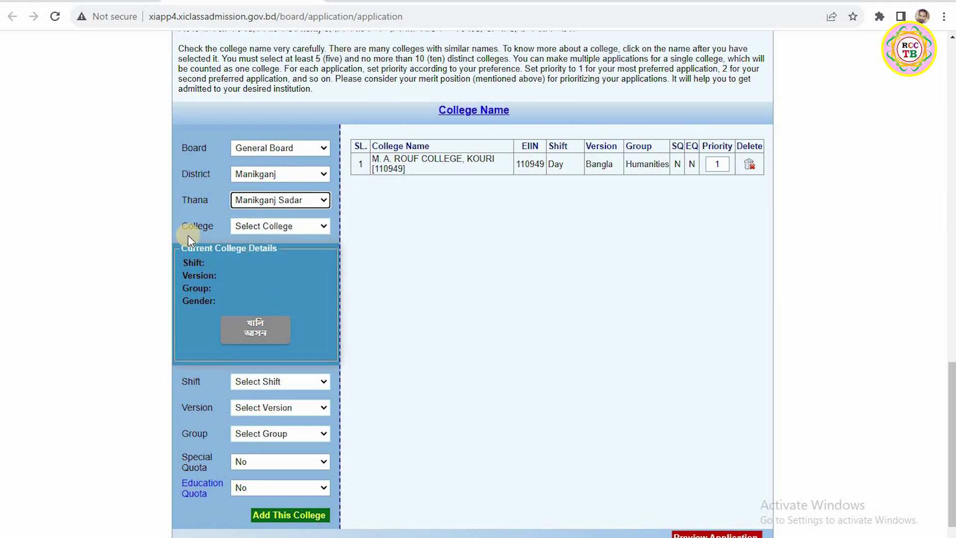
{"action": "left_click", "coordinate": [256, 226]}
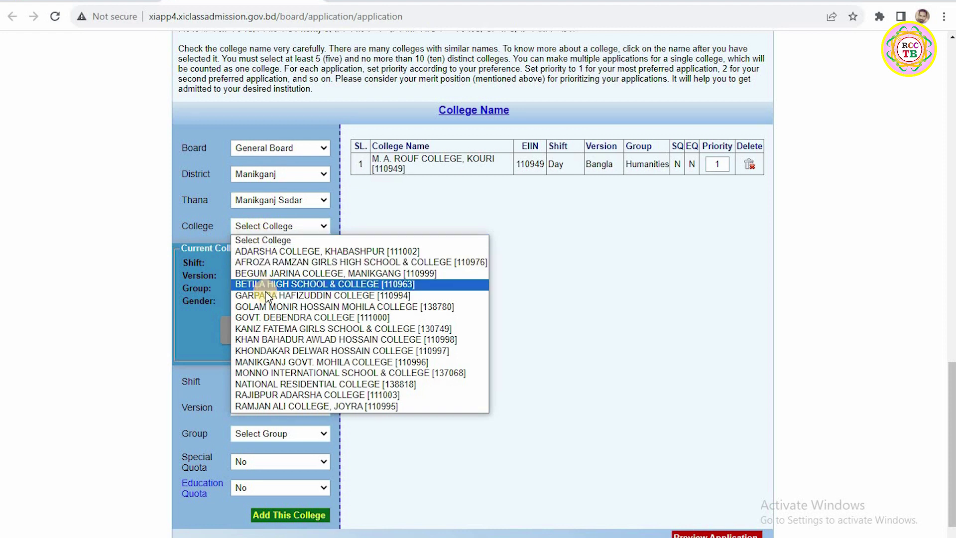
{"action": "left_click", "coordinate": [299, 318]}
Step: Add it as priority 2 with Day shift, Bangla version and Humanities group
{"action": "left_click", "coordinate": [255, 380]}
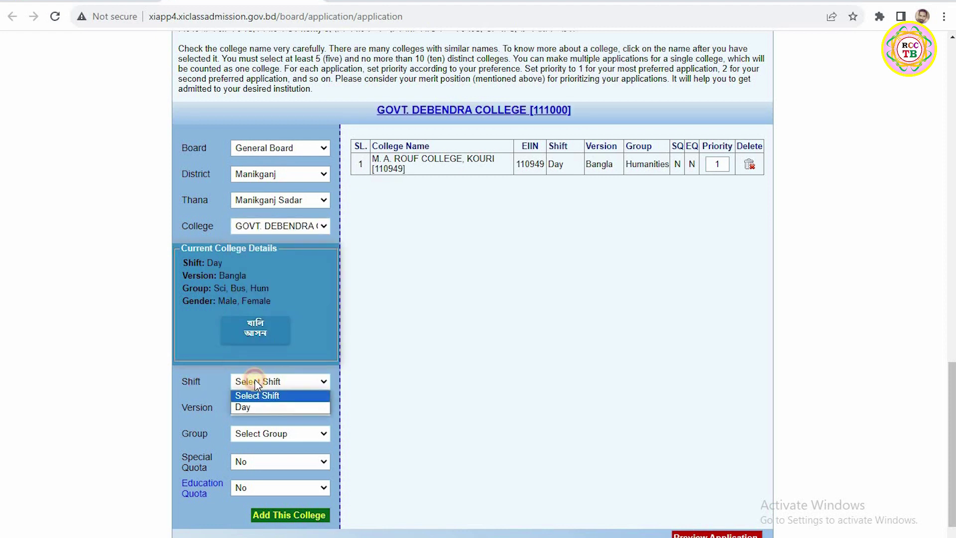
{"action": "left_click", "coordinate": [249, 407]}
{"action": "left_click", "coordinate": [268, 407]}
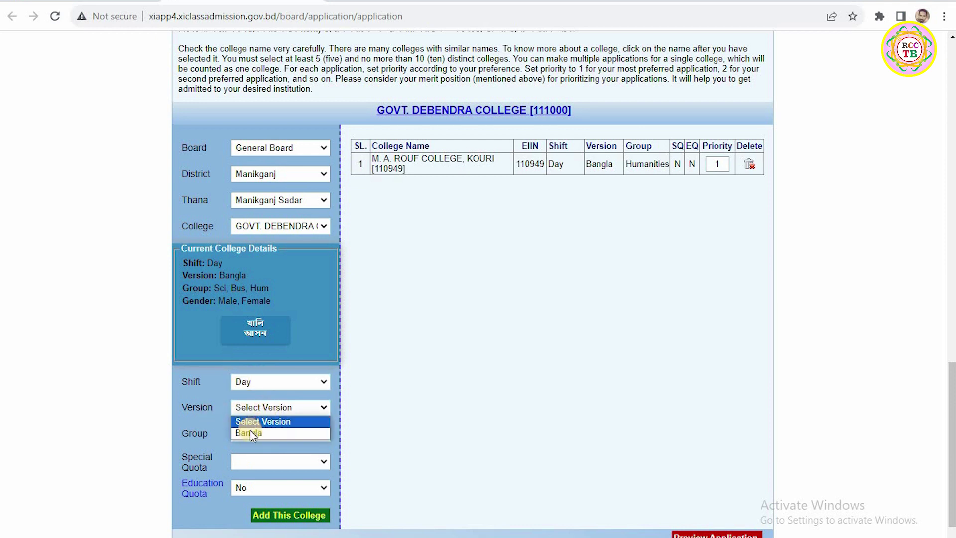
{"action": "left_click", "coordinate": [250, 431]}
{"action": "left_click", "coordinate": [246, 433]}
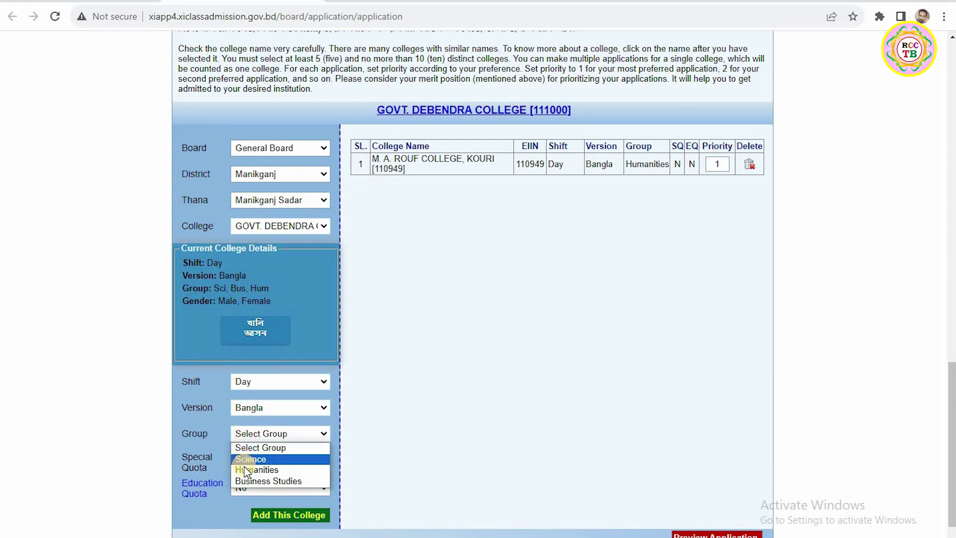
{"action": "left_click", "coordinate": [249, 469]}
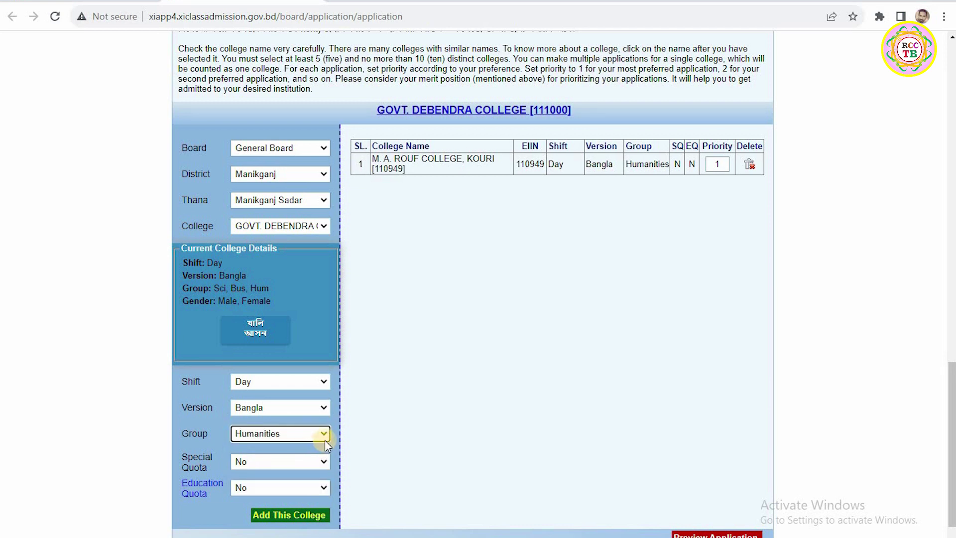
{"action": "left_click", "coordinate": [265, 515]}
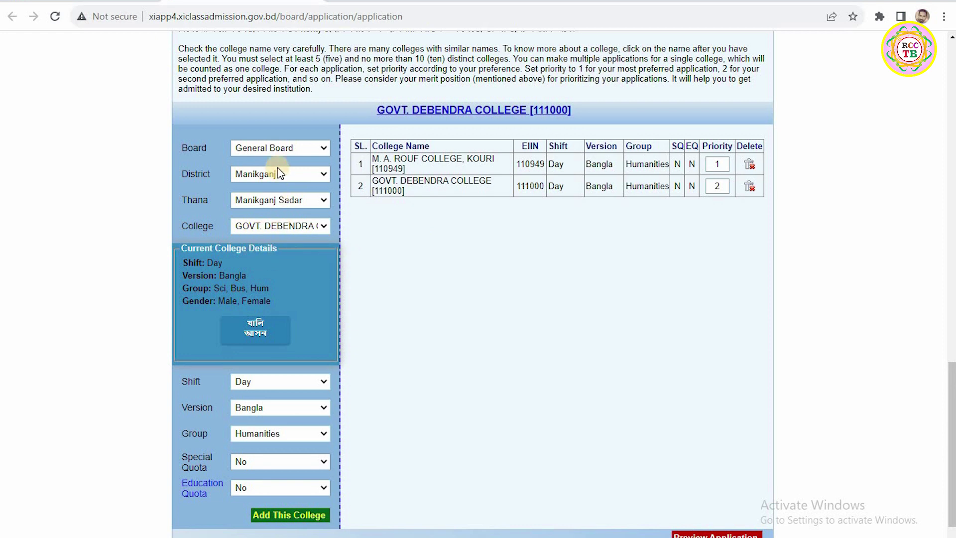
{"action": "left_click", "coordinate": [272, 200]}
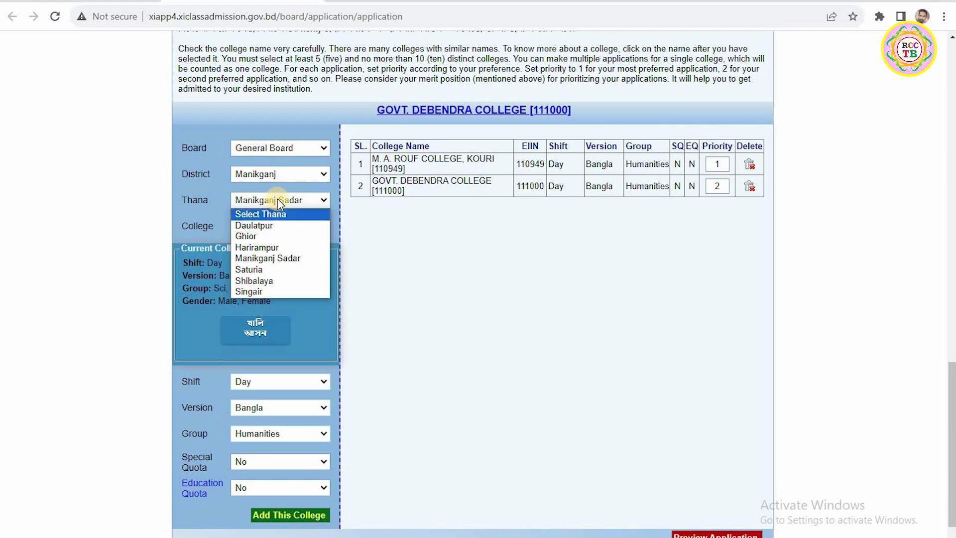
Step: Set the thana to Harirampur and pick GOVT. BICHARPATI NURUL ISLAM COLLEGE
{"action": "left_click", "coordinate": [264, 247]}
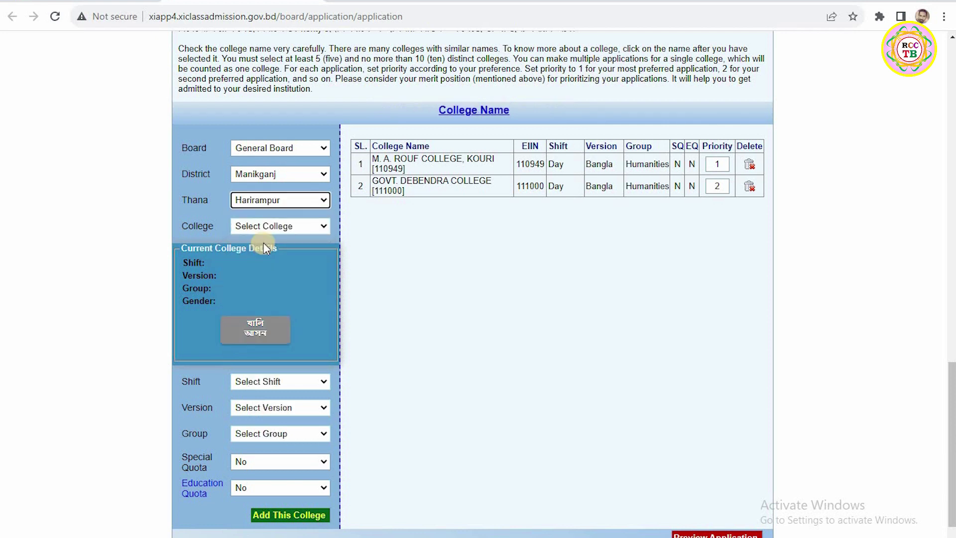
{"action": "left_click", "coordinate": [266, 227]}
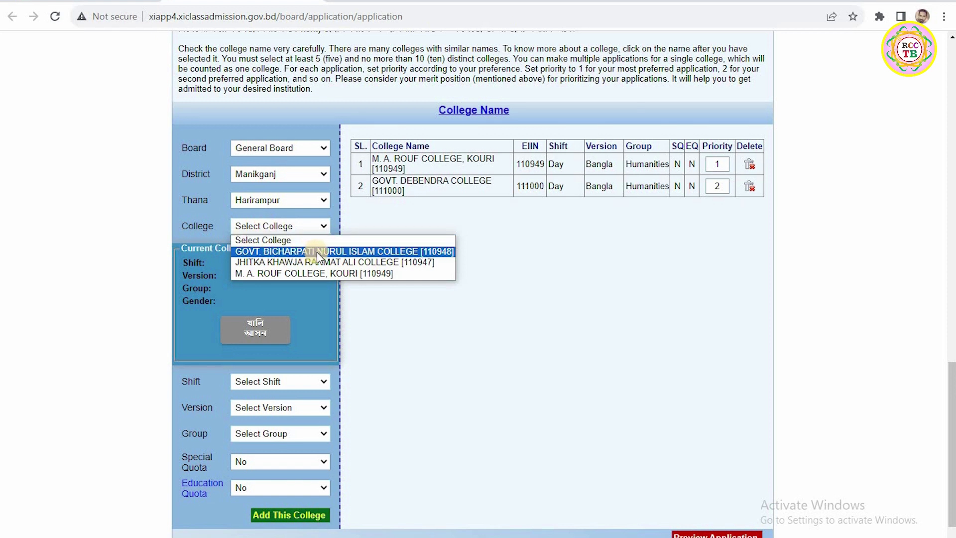
{"action": "left_click", "coordinate": [381, 252]}
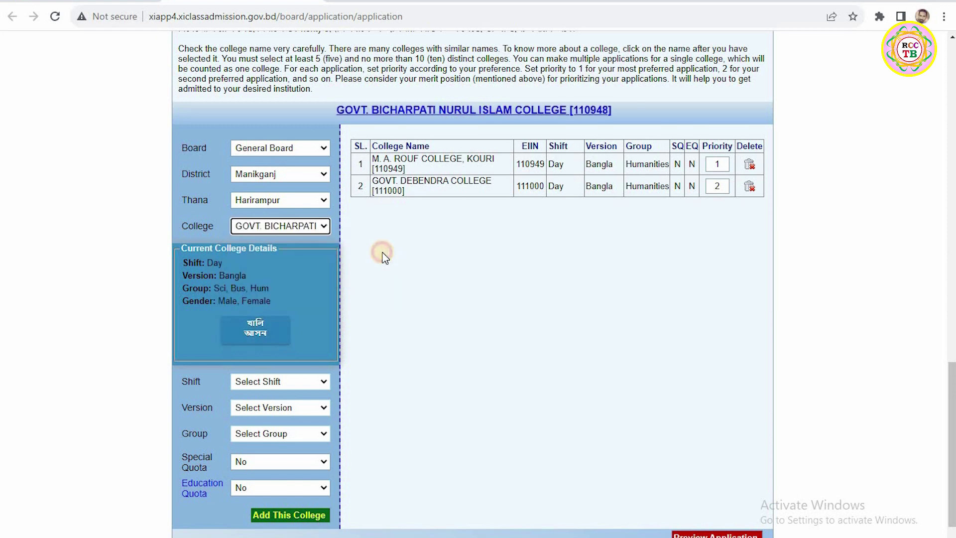
Step: Add it as the third choice with Day shift, Bangla version and Humanities group
{"action": "left_click", "coordinate": [252, 382]}
{"action": "left_click", "coordinate": [244, 408]}
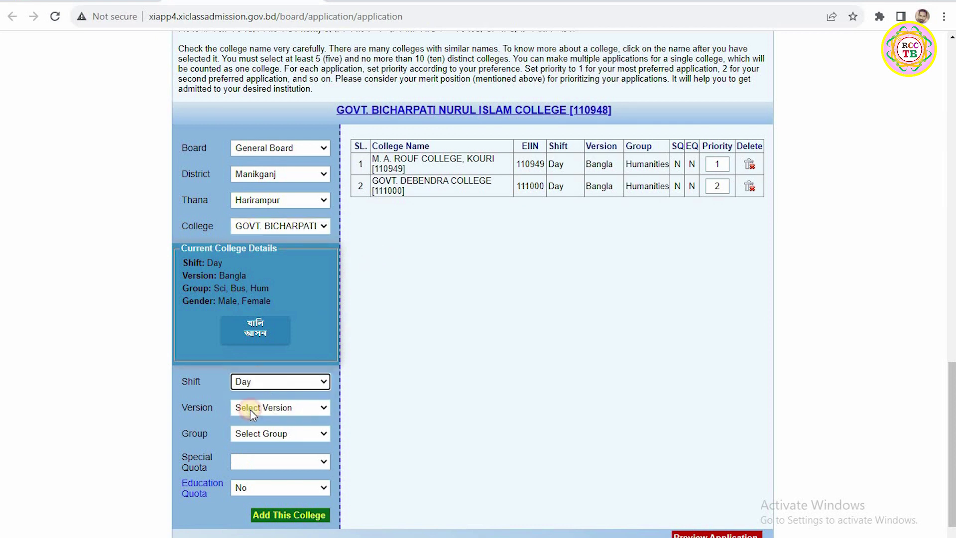
{"action": "left_click", "coordinate": [250, 409]}
{"action": "left_click", "coordinate": [250, 432]}
{"action": "left_click", "coordinate": [252, 433]}
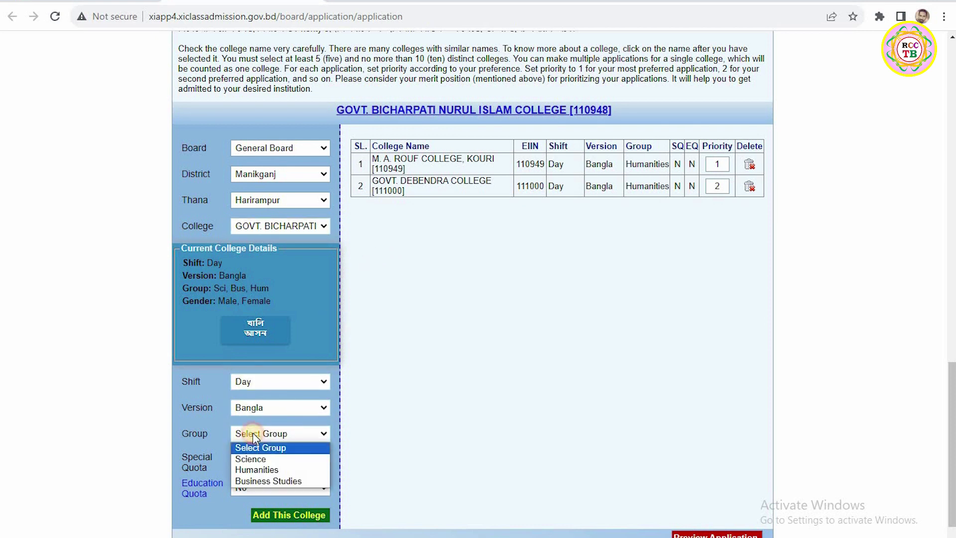
{"action": "left_click", "coordinate": [252, 469]}
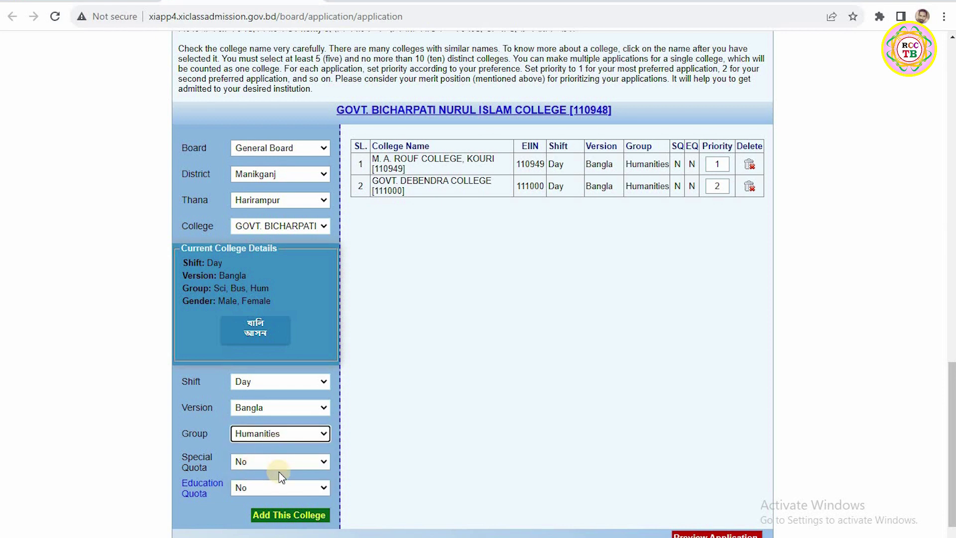
{"action": "left_click", "coordinate": [303, 513]}
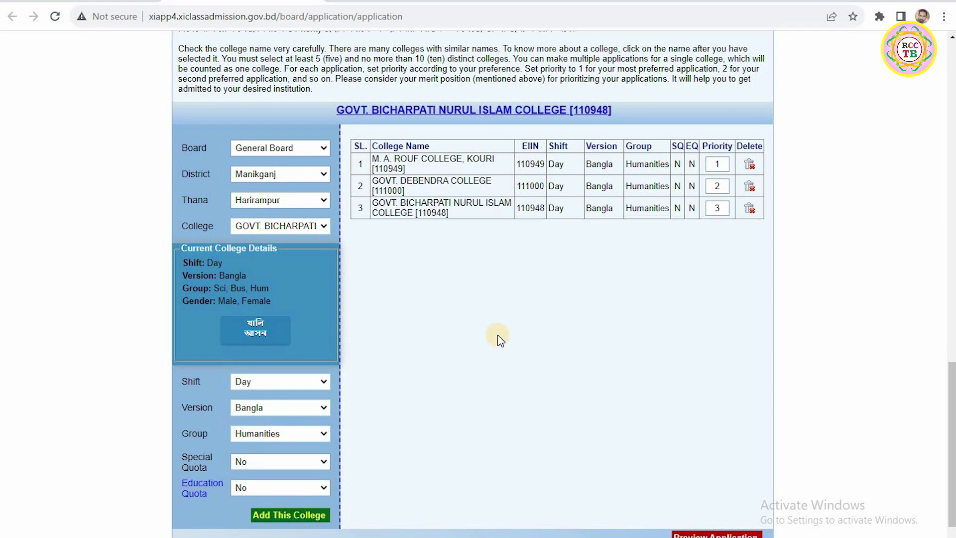
{"action": "left_click", "coordinate": [264, 225]}
{"action": "left_click", "coordinate": [249, 225]}
Step: Add JHITKA KHAWJA RAHMAT ALI COLLEGE as priority 4 with Day shift, Bangla, Humanities
{"action": "left_click", "coordinate": [250, 226]}
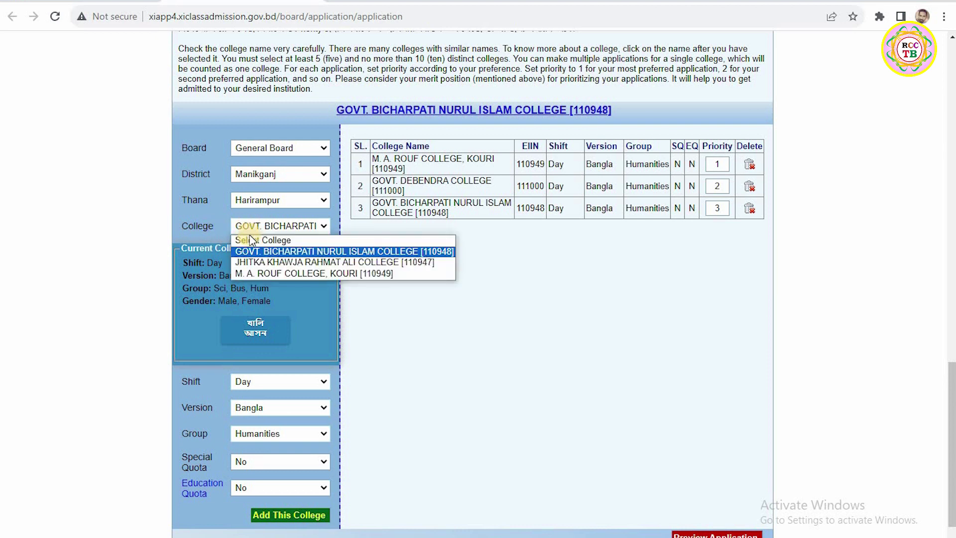
{"action": "left_click", "coordinate": [316, 262]}
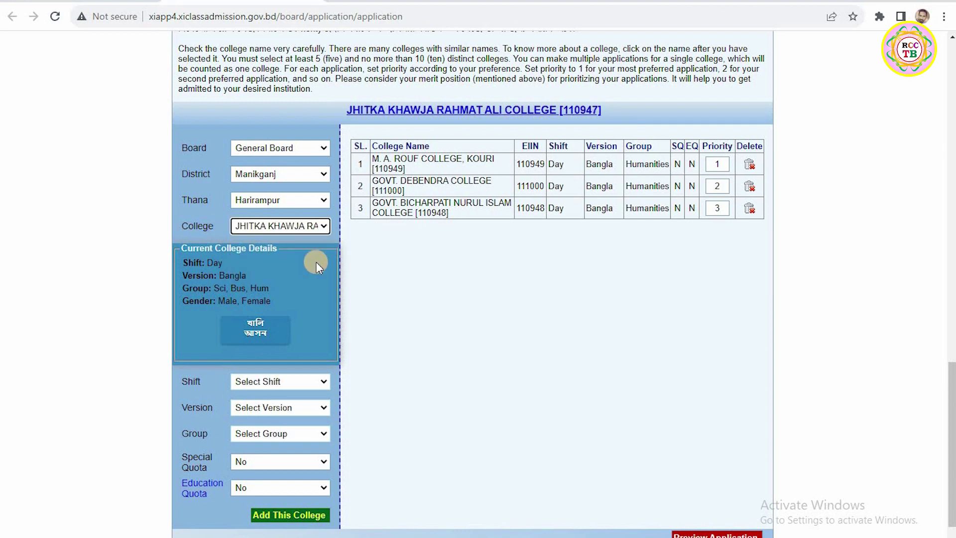
{"action": "left_click", "coordinate": [252, 381]}
{"action": "left_click", "coordinate": [250, 402]}
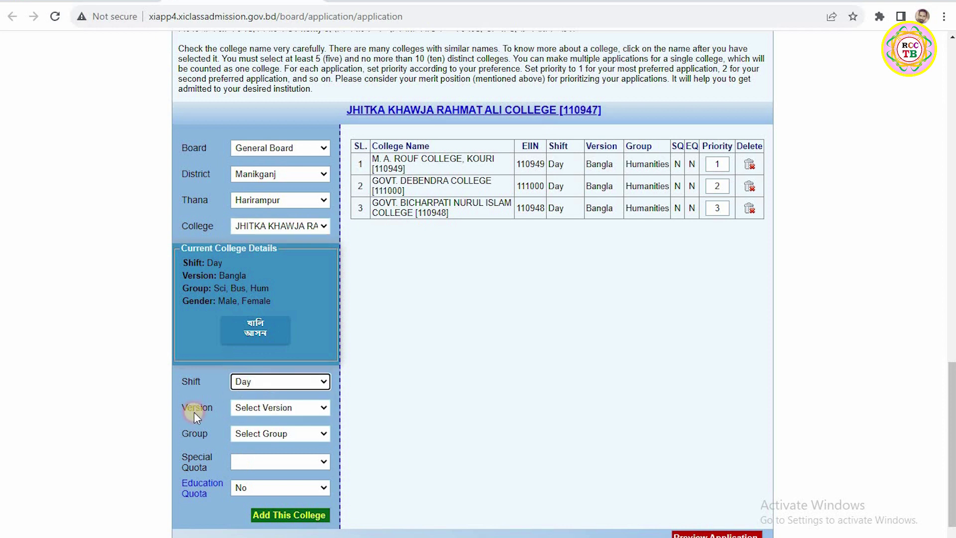
{"action": "left_click", "coordinate": [258, 409]}
{"action": "left_click", "coordinate": [243, 432]}
{"action": "left_click", "coordinate": [243, 432]}
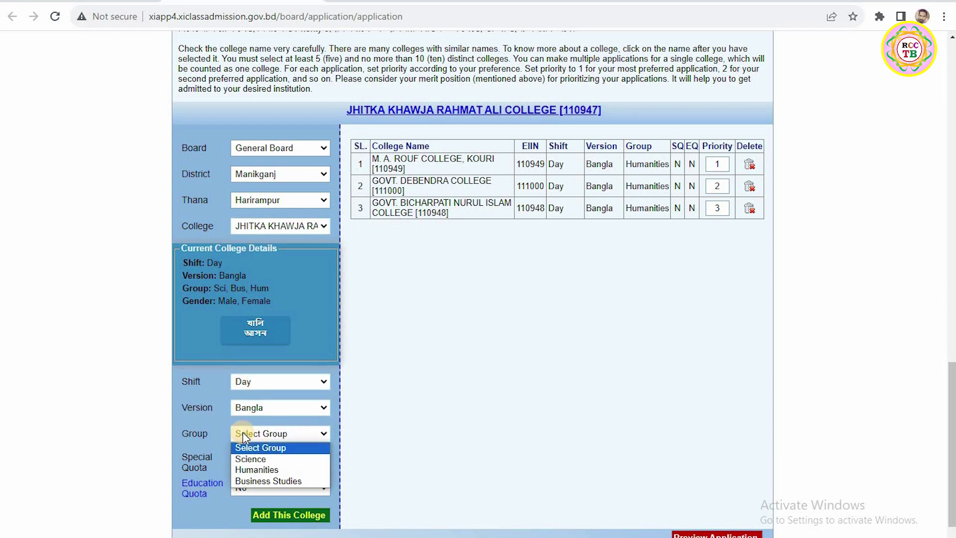
{"action": "left_click", "coordinate": [254, 470]}
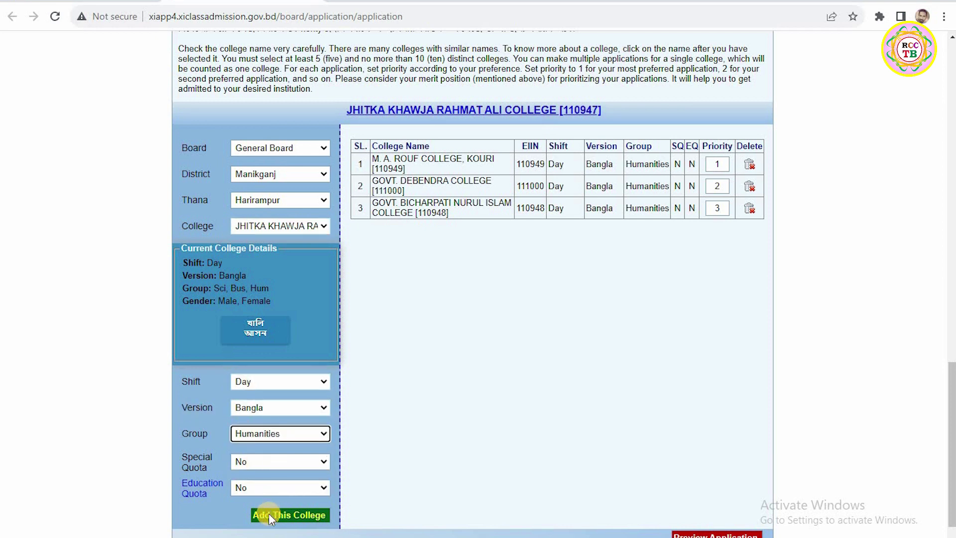
{"action": "left_click", "coordinate": [269, 515]}
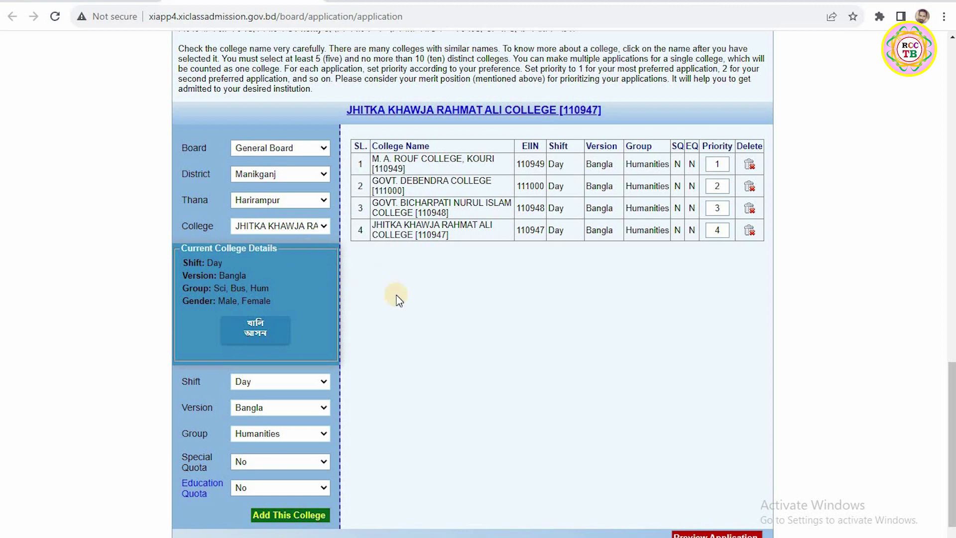
Step: Switch the thana to Manikganj Sadar and pick KHAN BAHADUR AWLAD HOSSAIN COLLEGE via 'kh'
{"action": "left_click", "coordinate": [269, 206]}
{"action": "left_click", "coordinate": [267, 258]}
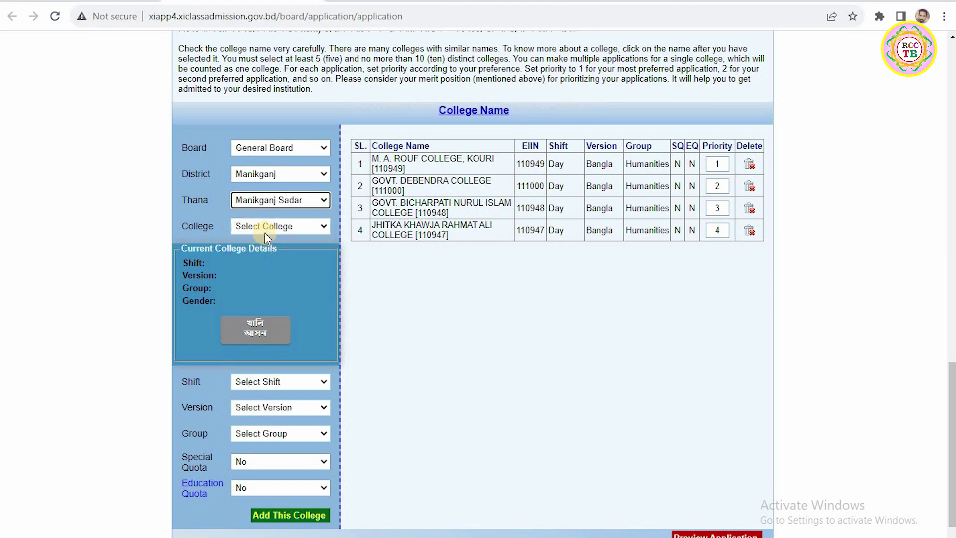
{"action": "left_click", "coordinate": [264, 227]}
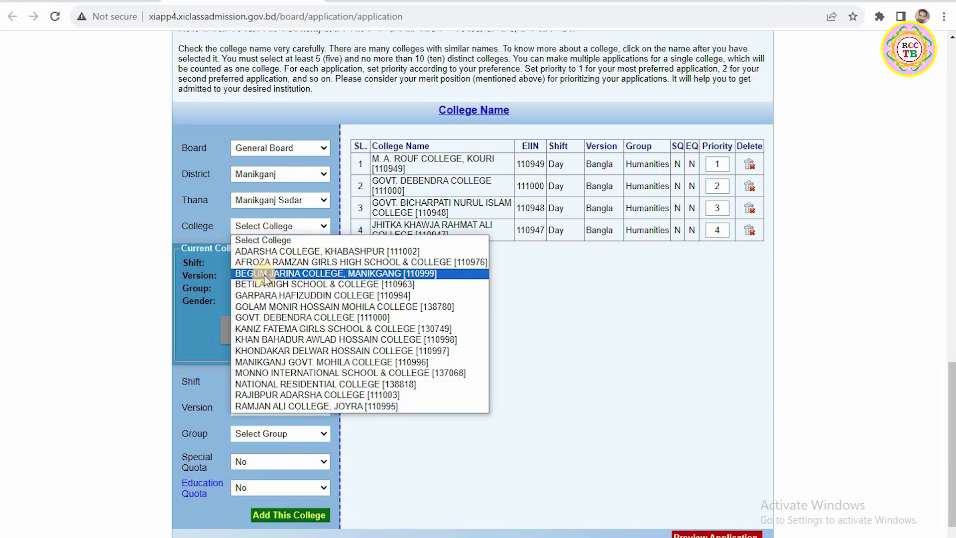
{"action": "type", "text": "kh"}
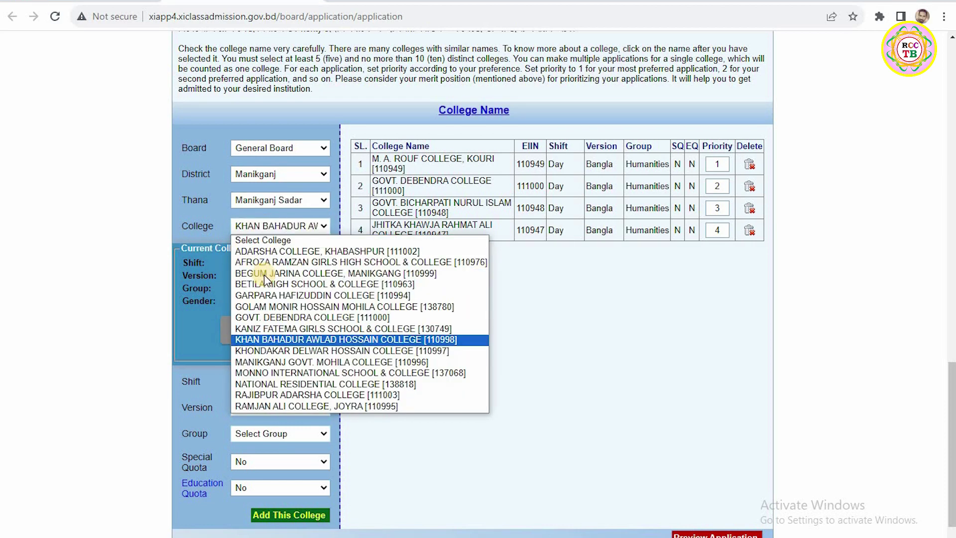
{"action": "left_click", "coordinate": [379, 341]}
Step: Set Day shift, Bangla version and Humanities group, then add it as the fifth choice
{"action": "left_click", "coordinate": [263, 383]}
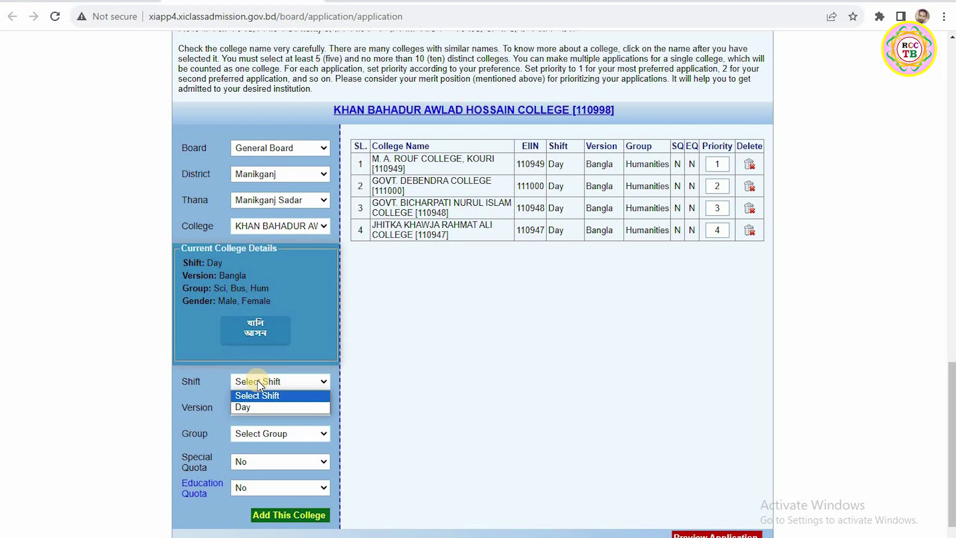
{"action": "left_click", "coordinate": [247, 407]}
{"action": "left_click", "coordinate": [247, 408]}
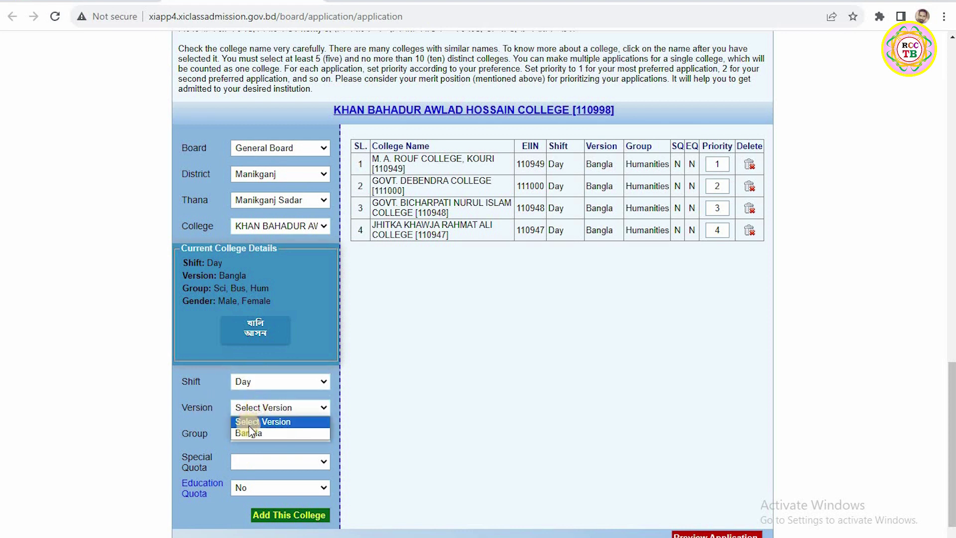
{"action": "left_click", "coordinate": [249, 433]}
{"action": "left_click", "coordinate": [264, 434]}
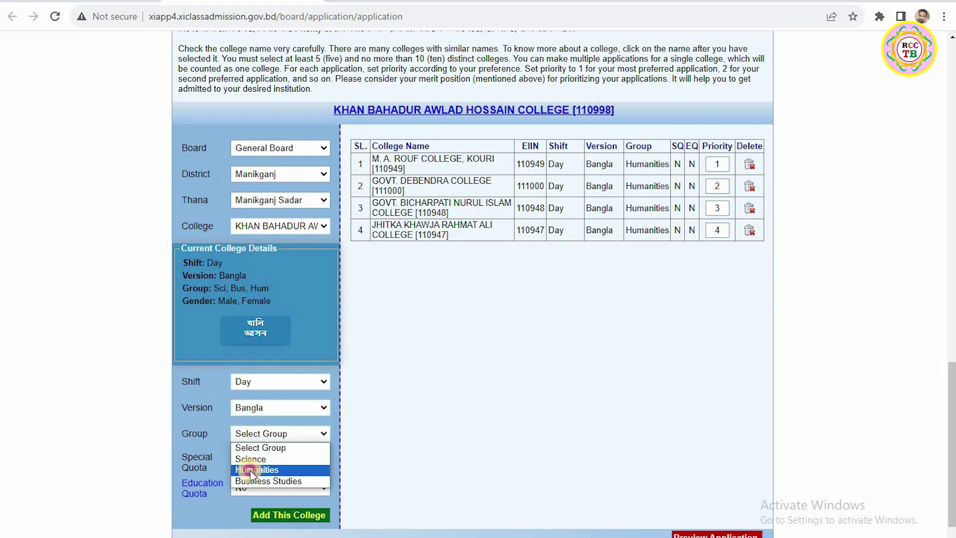
{"action": "left_click", "coordinate": [254, 467]}
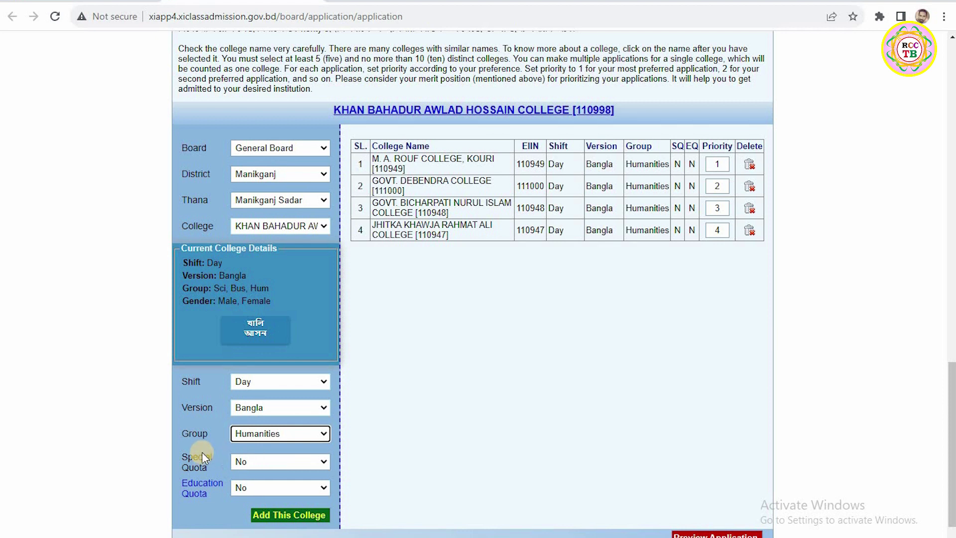
{"action": "left_click", "coordinate": [288, 514]}
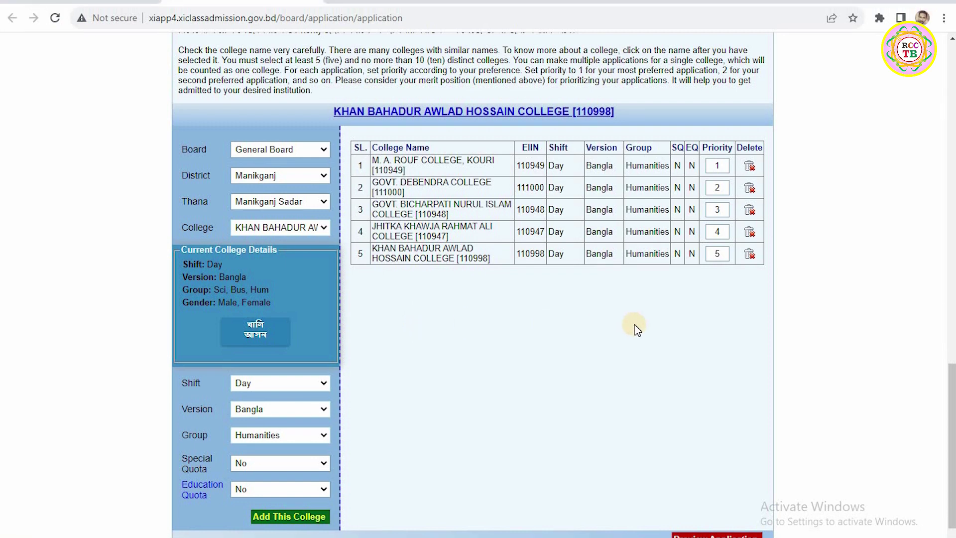
Step: Preview the application, check the five selected colleges, and submit it
{"action": "scroll", "coordinate": [634, 312], "scroll_direction": "down", "scroll_amount": 1}
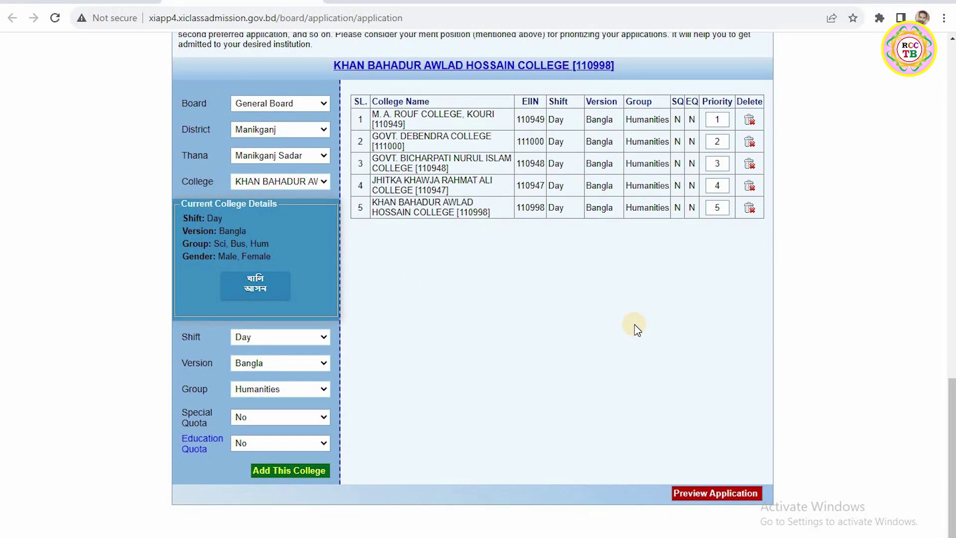
{"action": "left_click", "coordinate": [699, 493]}
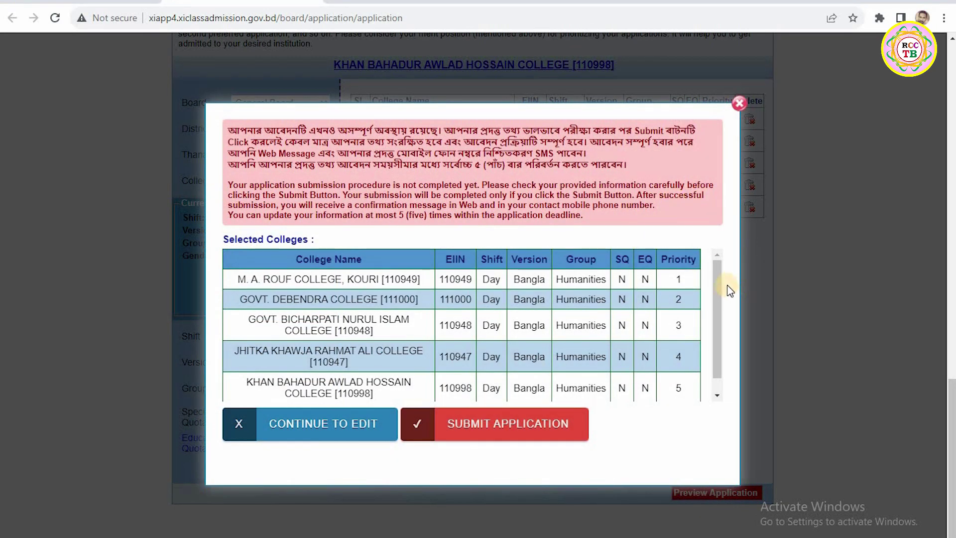
{"action": "mouse_move", "coordinate": [719, 280]}
{"action": "left_mouse_down"}
{"action": "mouse_move", "coordinate": [721, 314]}
{"action": "mouse_move", "coordinate": [723, 293]}
{"action": "left_mouse_up"}
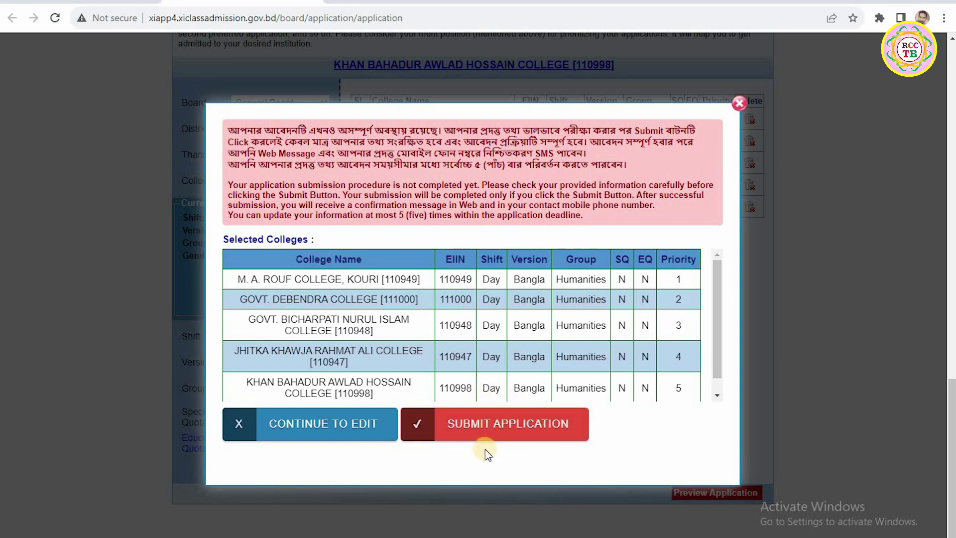
{"action": "left_click", "coordinate": [450, 423]}
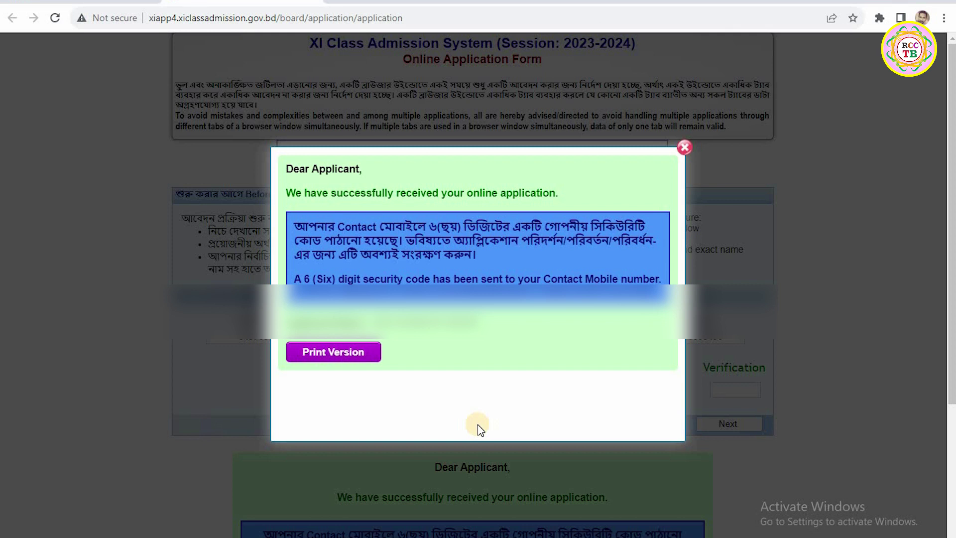
Step: Open the printable applicant copy and start printing the college choice list
{"action": "left_click", "coordinate": [332, 354]}
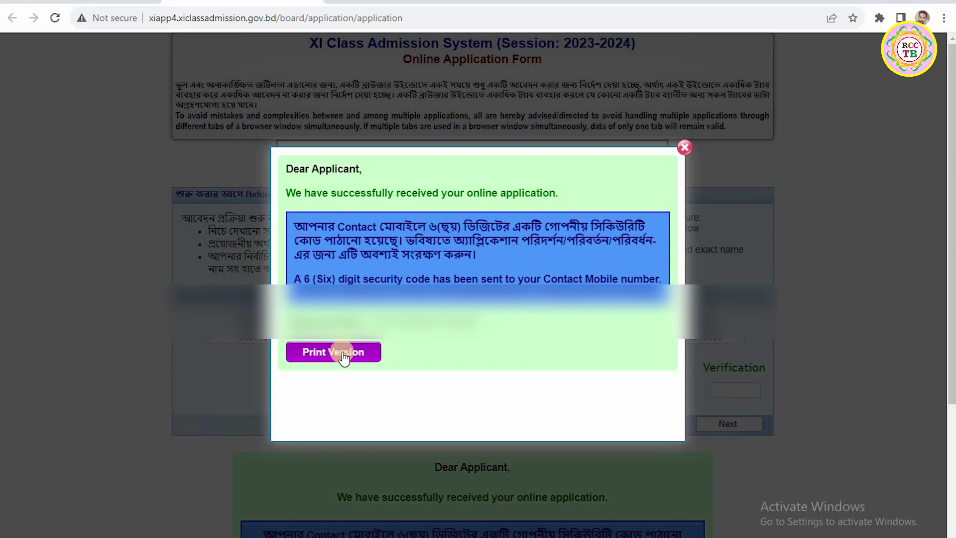
{"action": "left_click", "coordinate": [326, 356]}
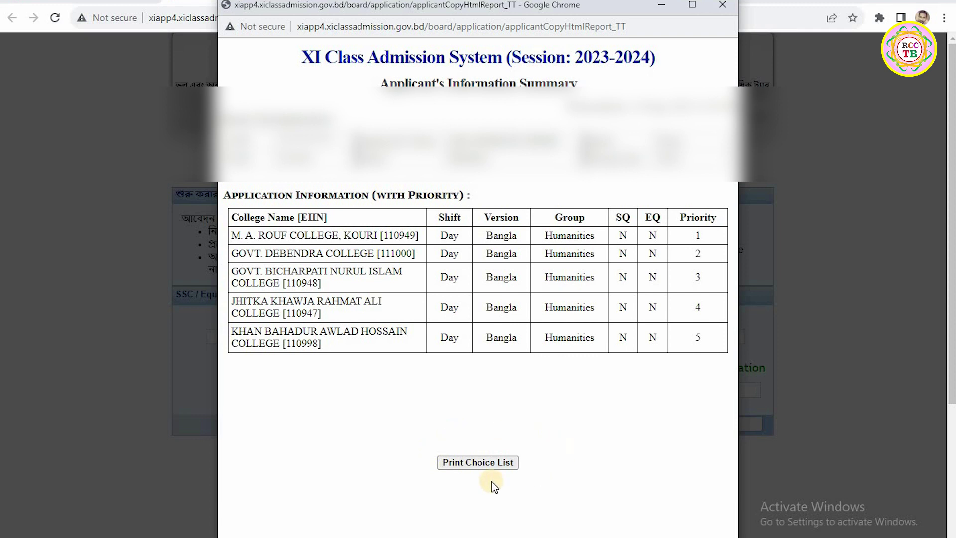
{"action": "left_click", "coordinate": [483, 457]}
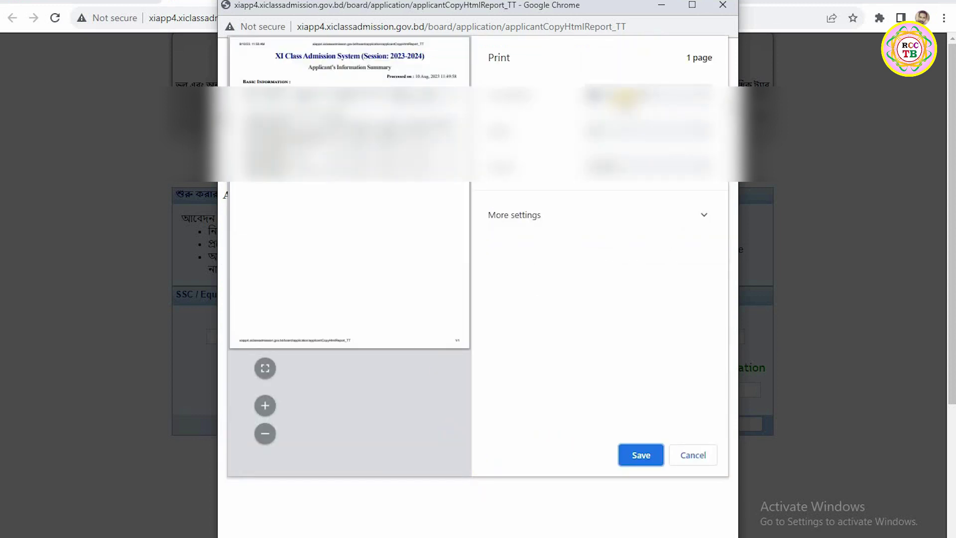